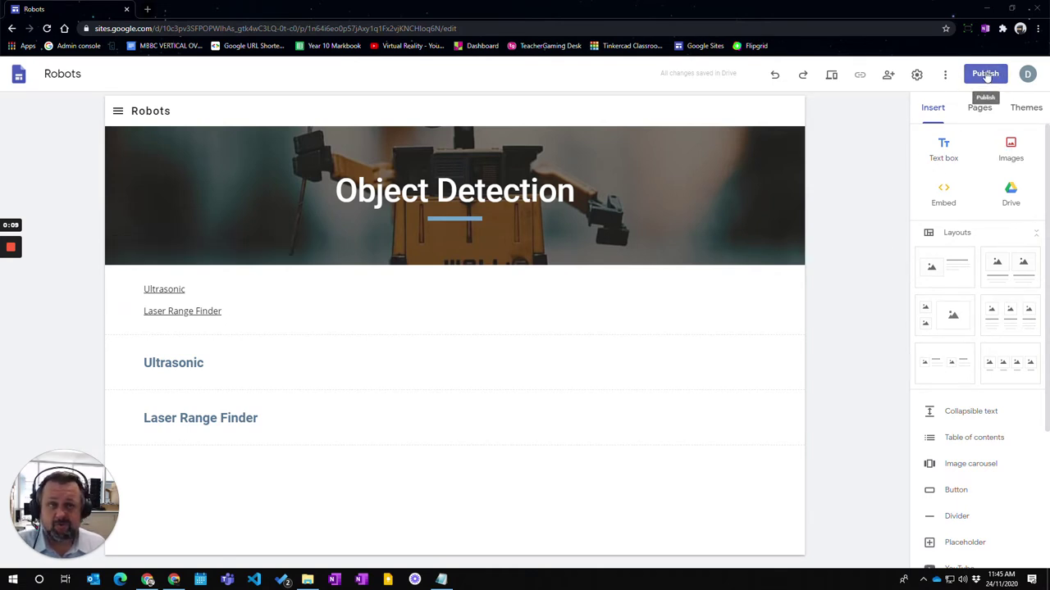
Start publishing the Robots site and set its web address to making-robots.
click(985, 76)
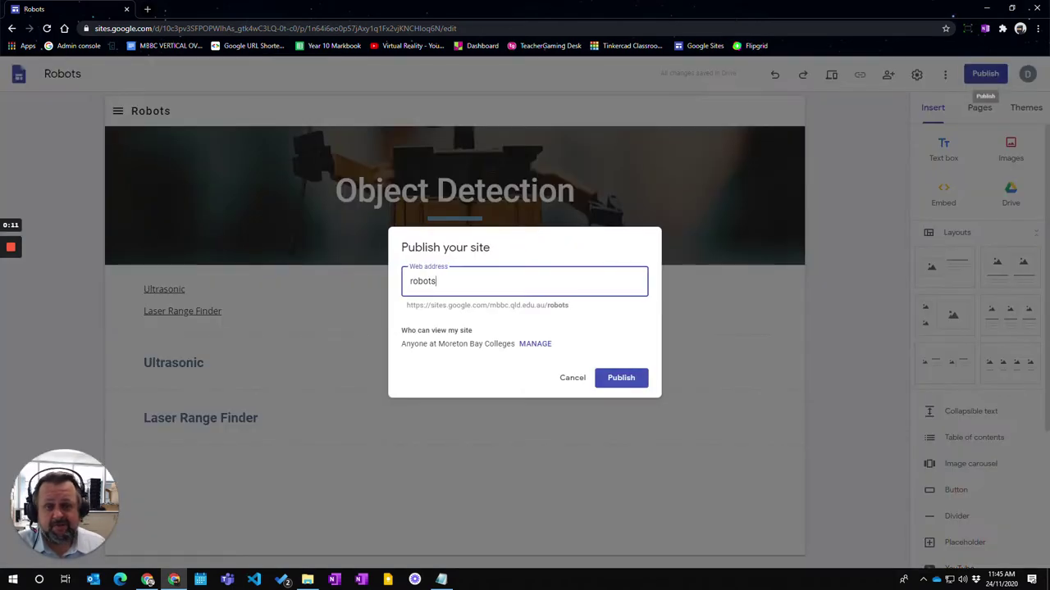
click(485, 284)
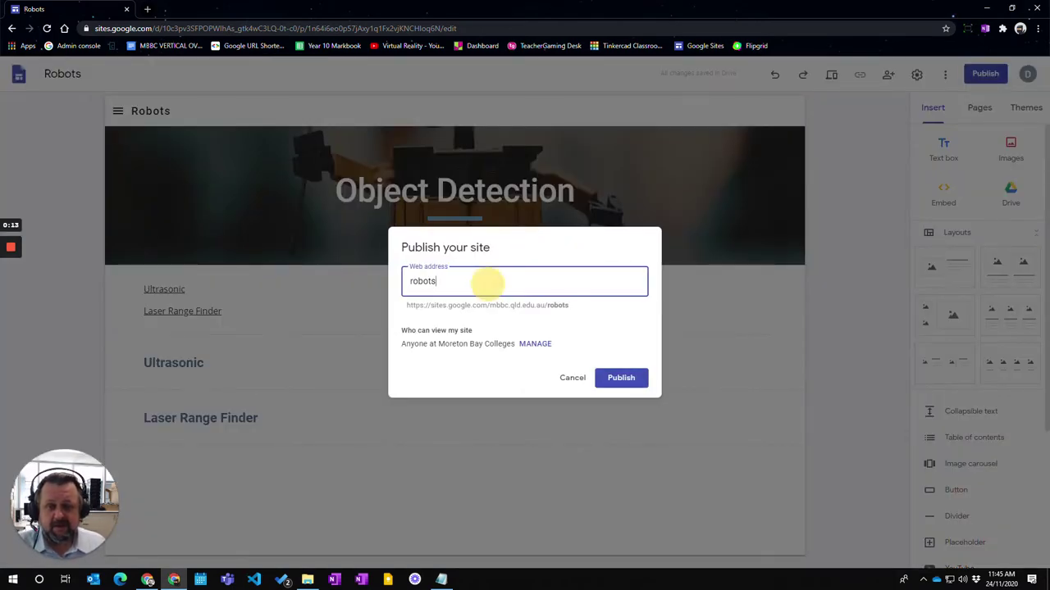
text(making-)
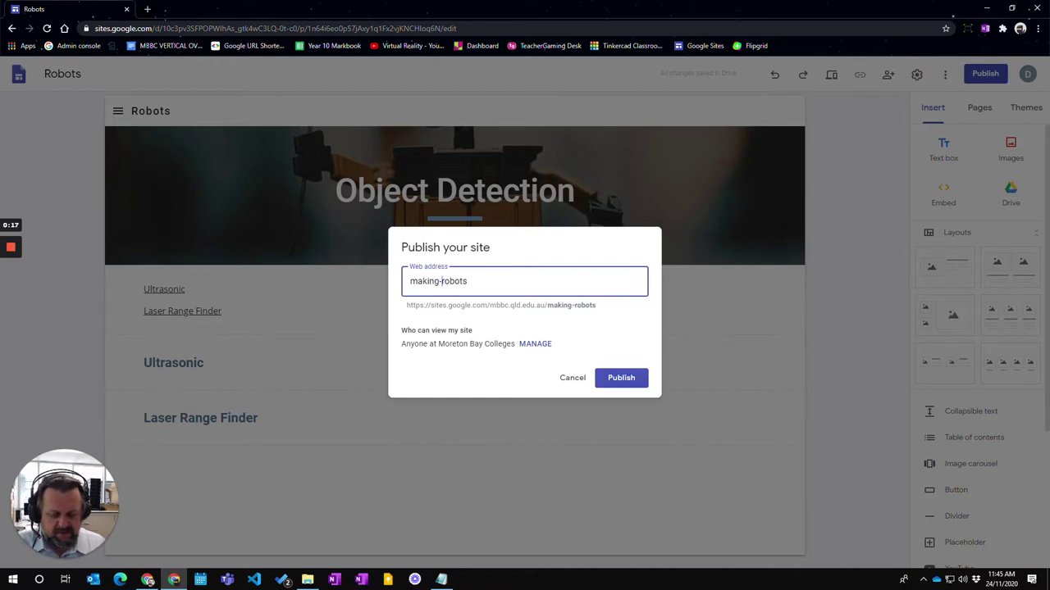
key(BackSpace)
text(_)
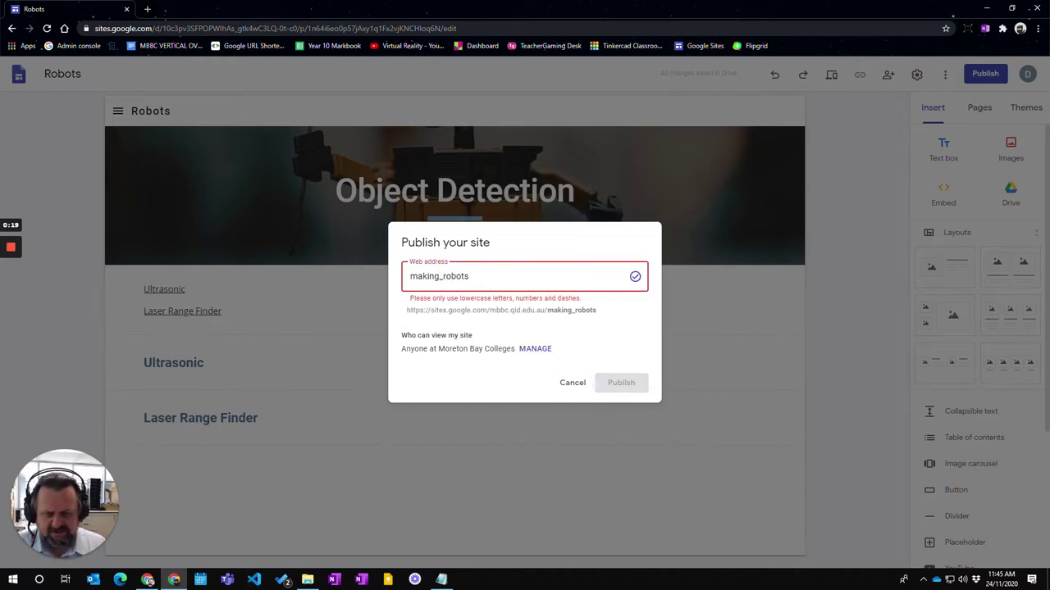
key(BackSpace)
text(-)
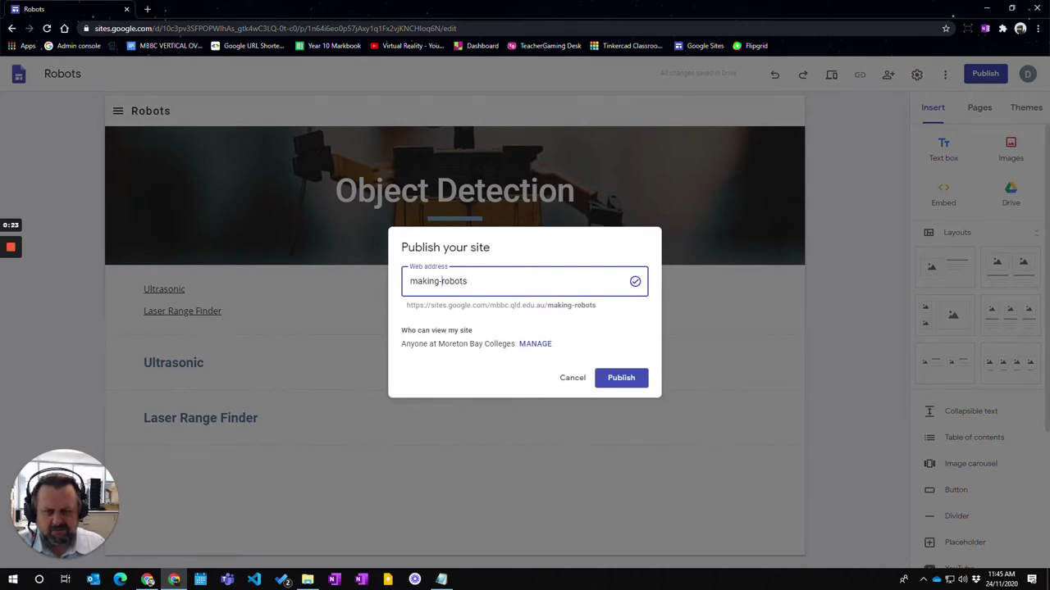
key(BackSpace)
text(-)
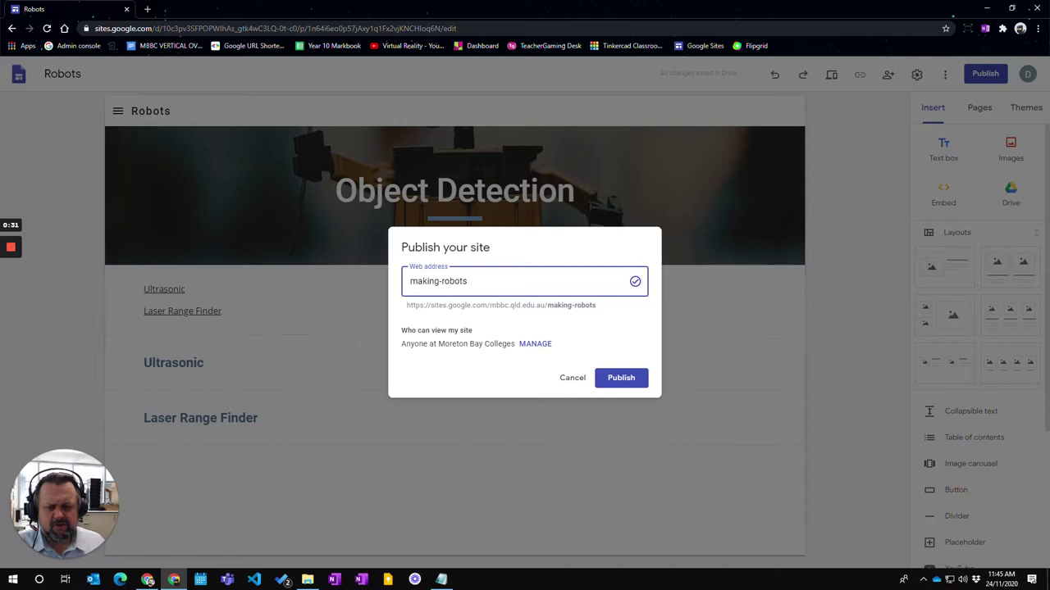
Change the published site's viewing access to Public and publish the site.
click(534, 346)
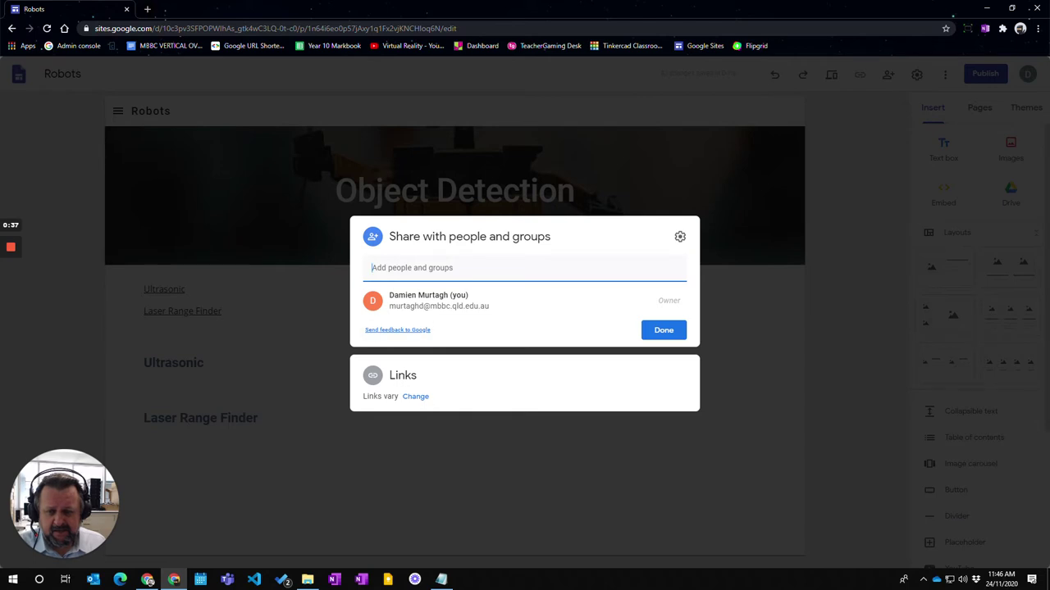
click(419, 399)
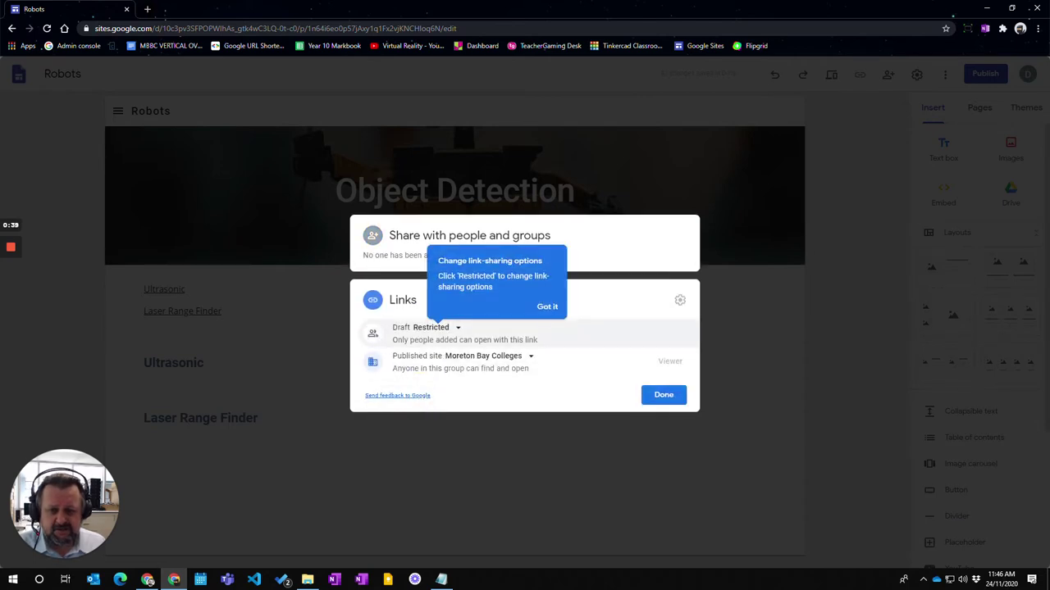
click(548, 306)
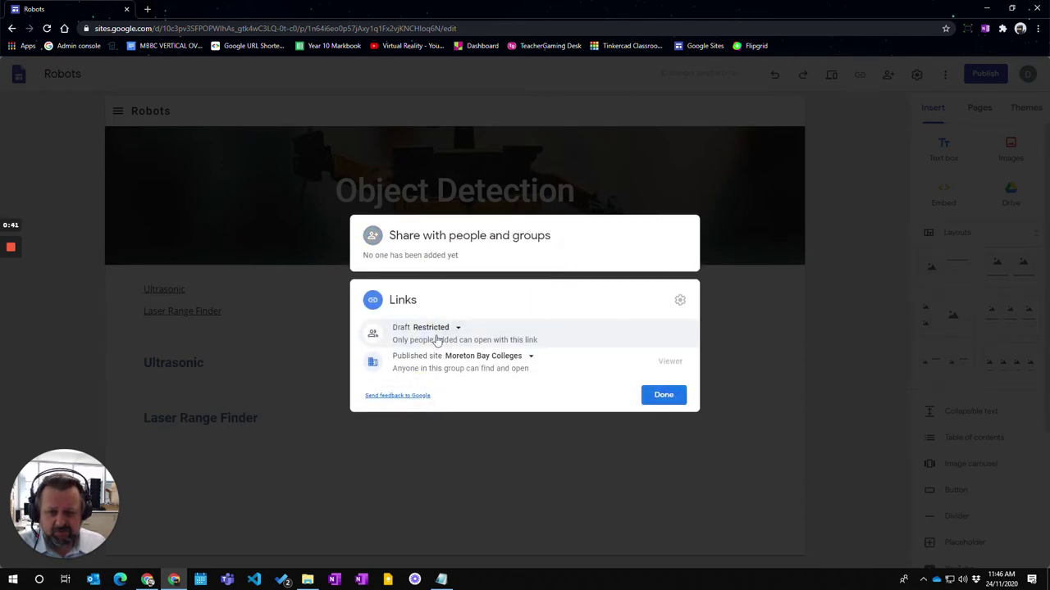
click(514, 359)
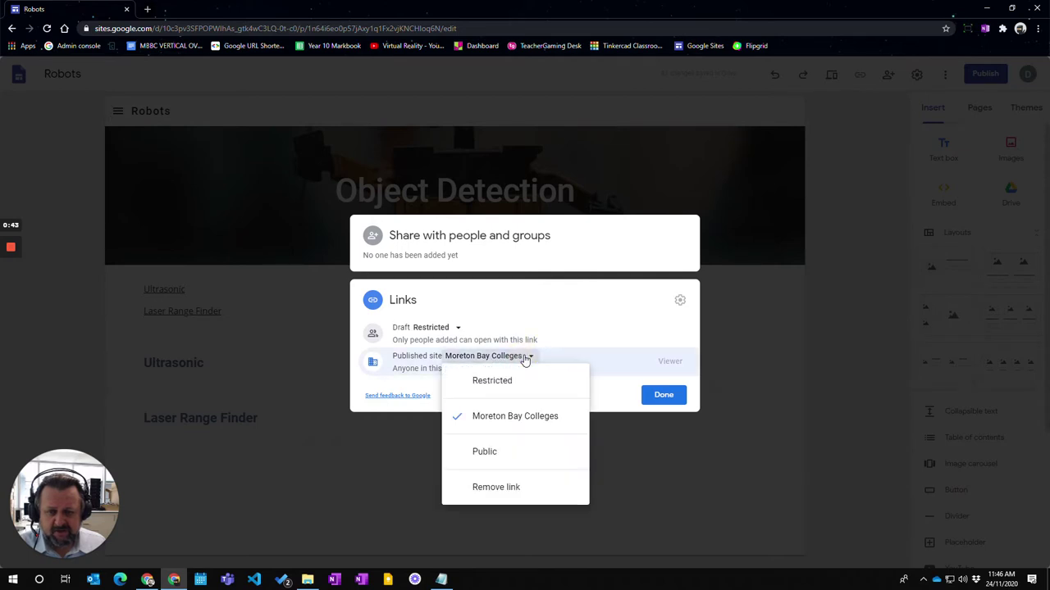
click(494, 456)
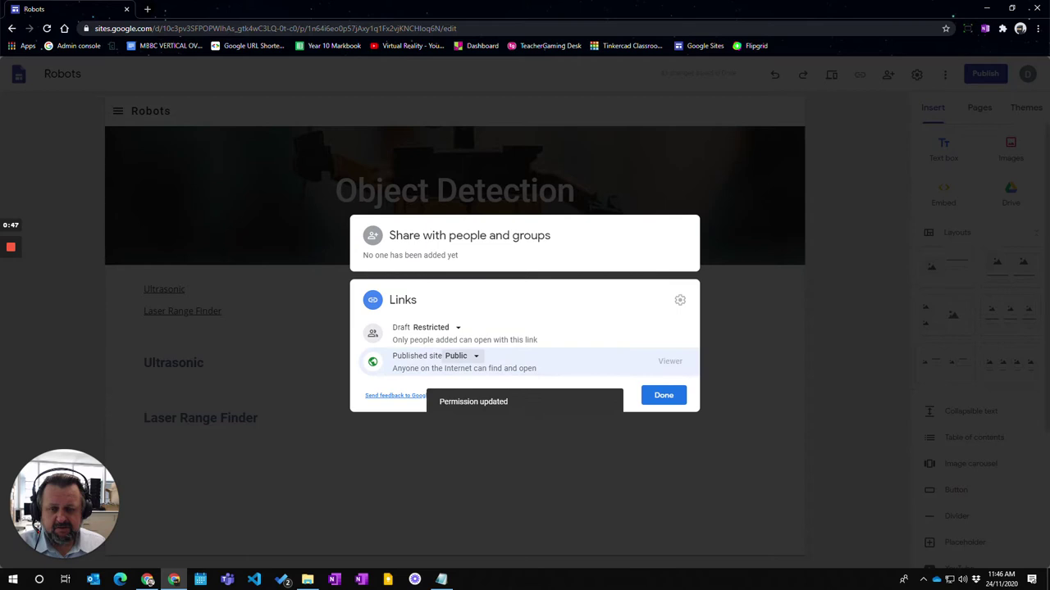
click(663, 397)
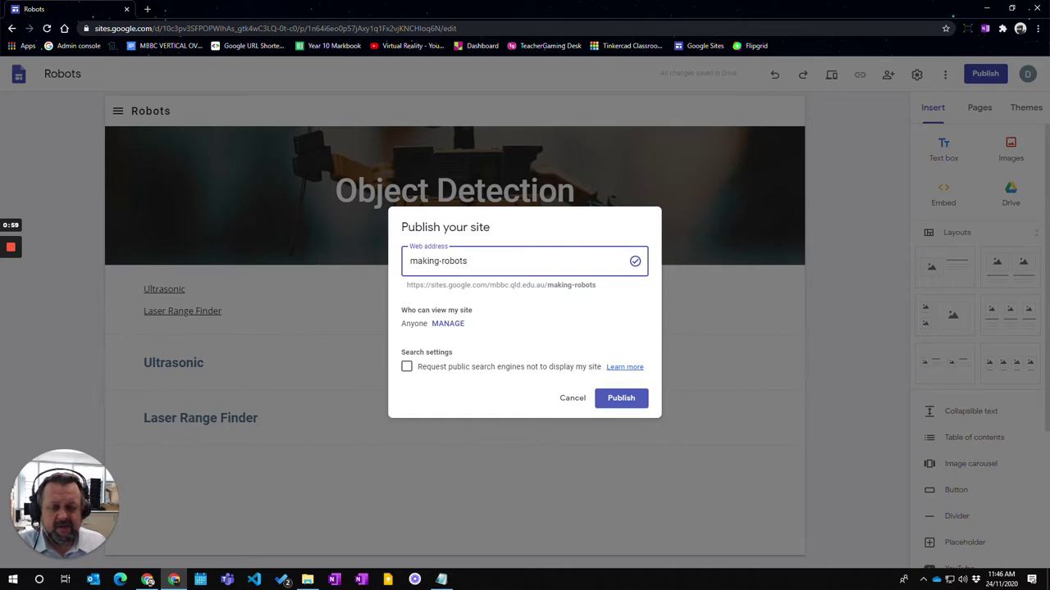
key(Return)
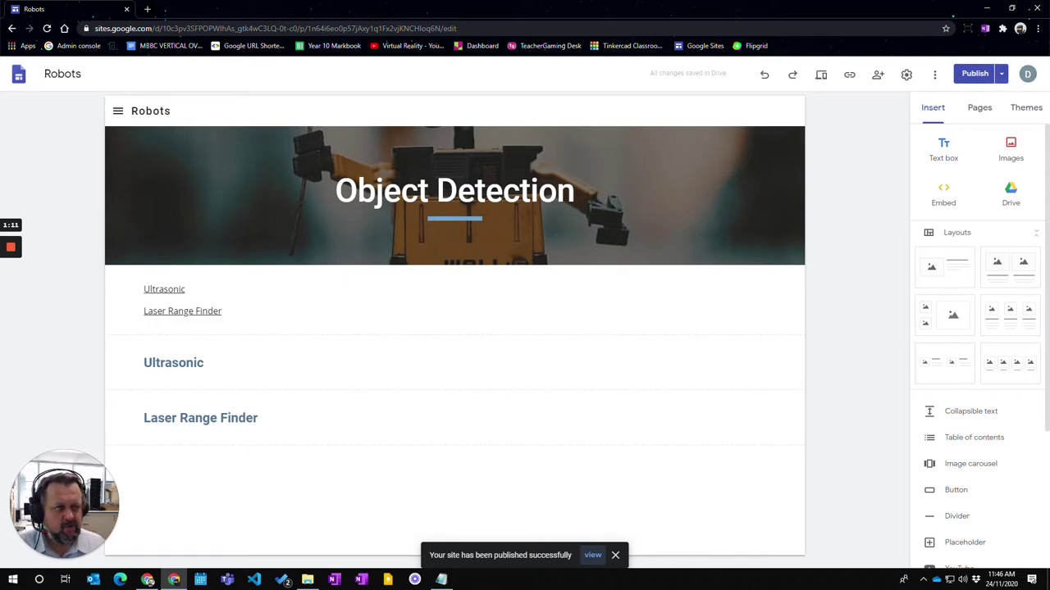
click(1001, 74)
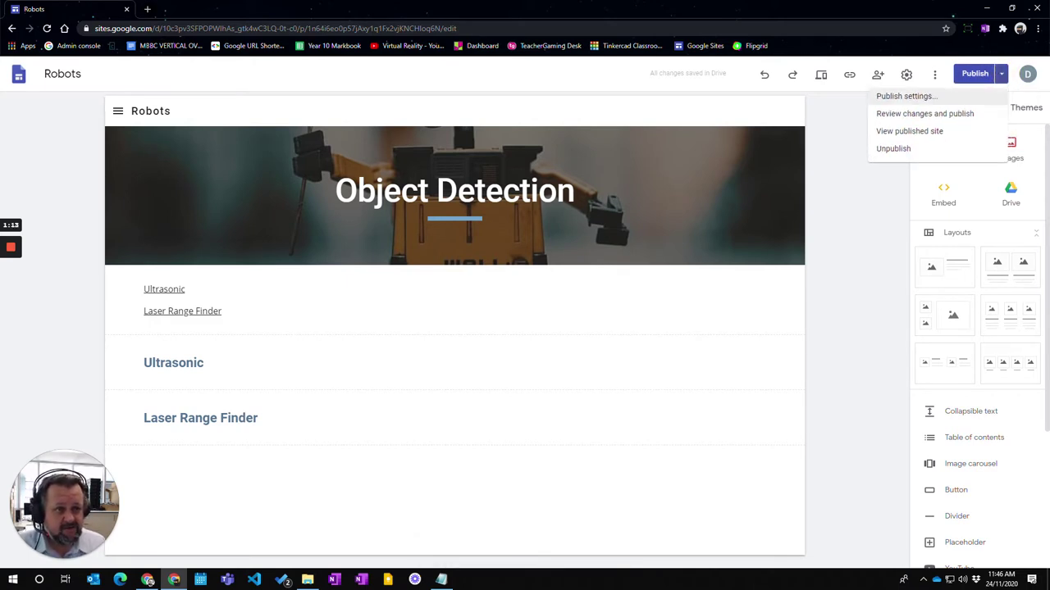
click(1002, 74)
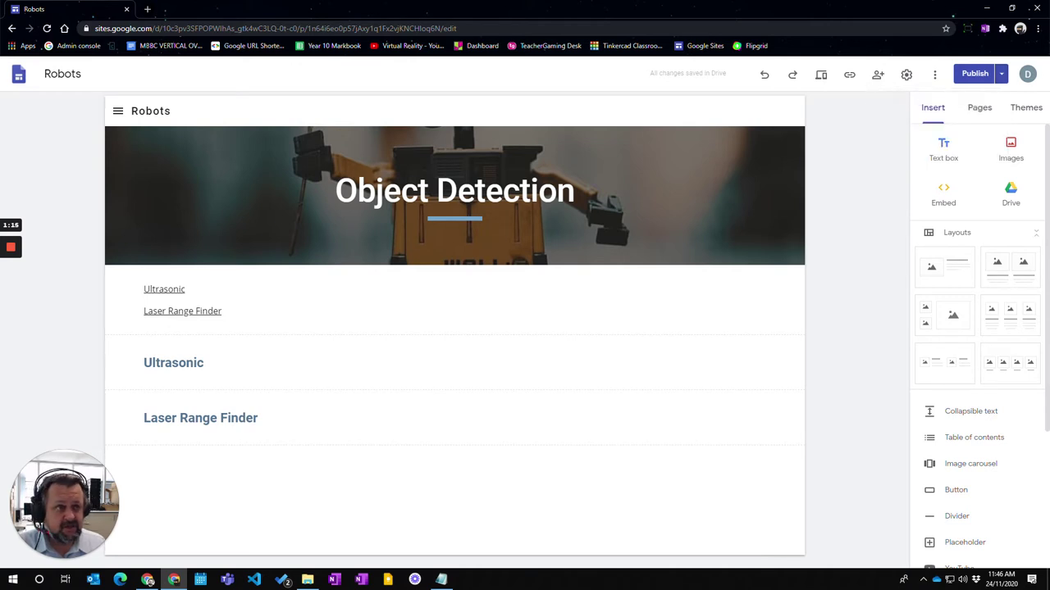
click(1001, 74)
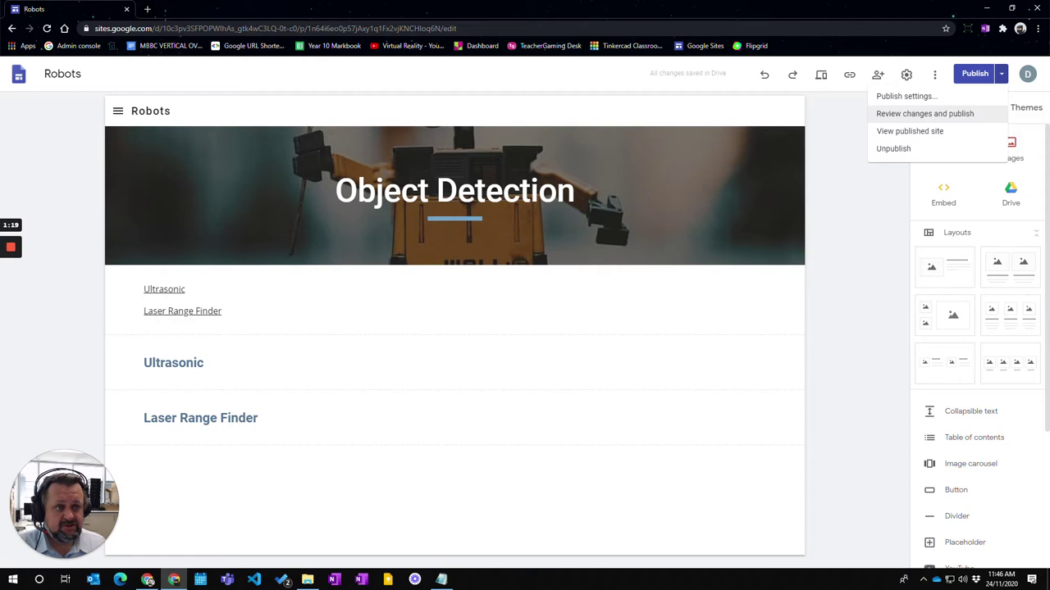
click(861, 241)
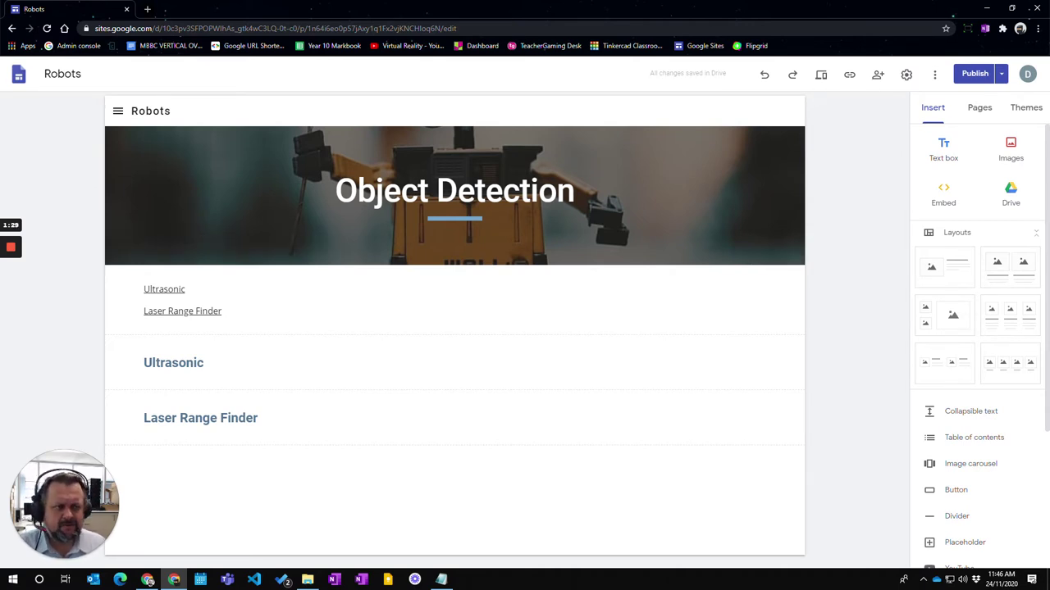
click(1001, 74)
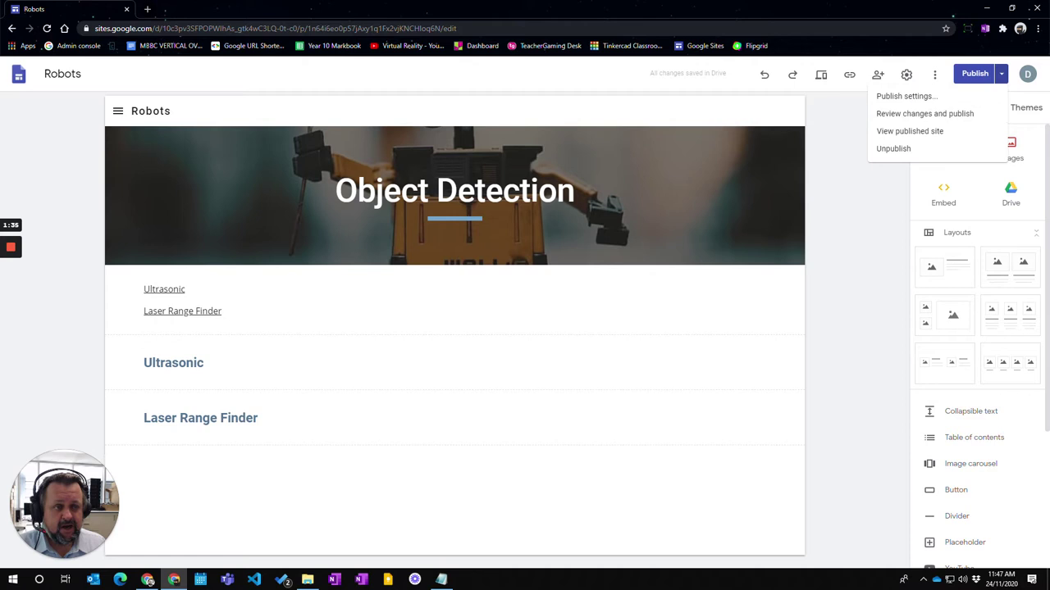
click(835, 215)
click(1001, 74)
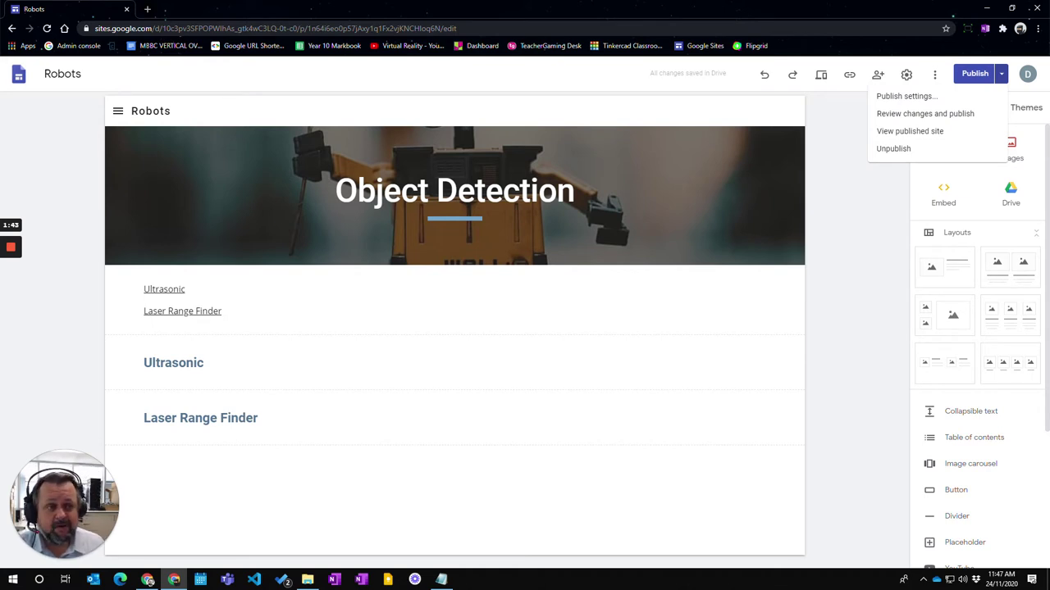
click(825, 286)
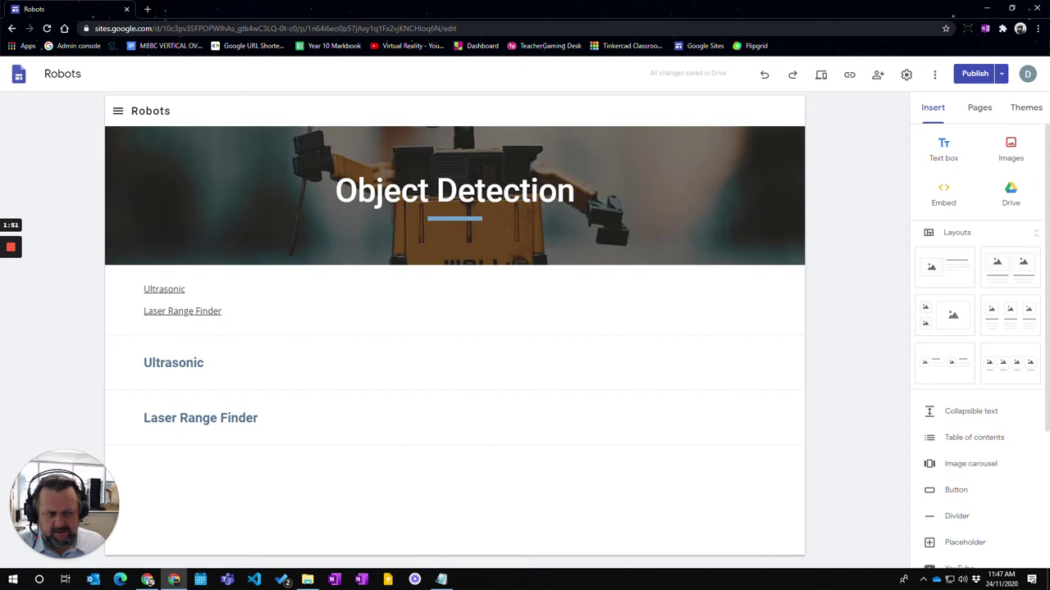
Add a text box reading "Five Sensor Line Follow" below the Three Sensor Line Follow section of the Line Following page.
click(979, 107)
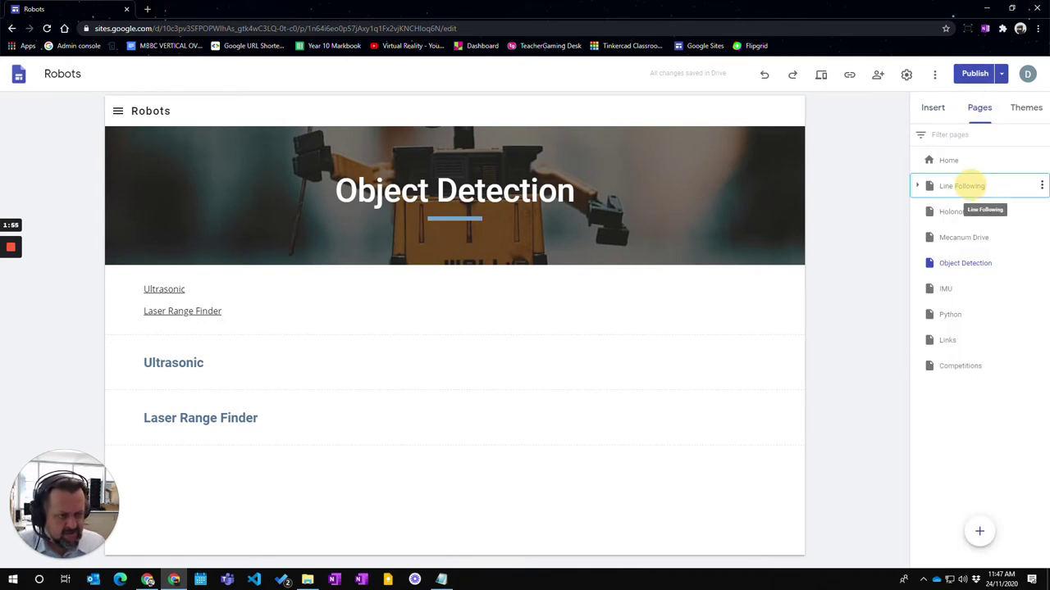
click(961, 185)
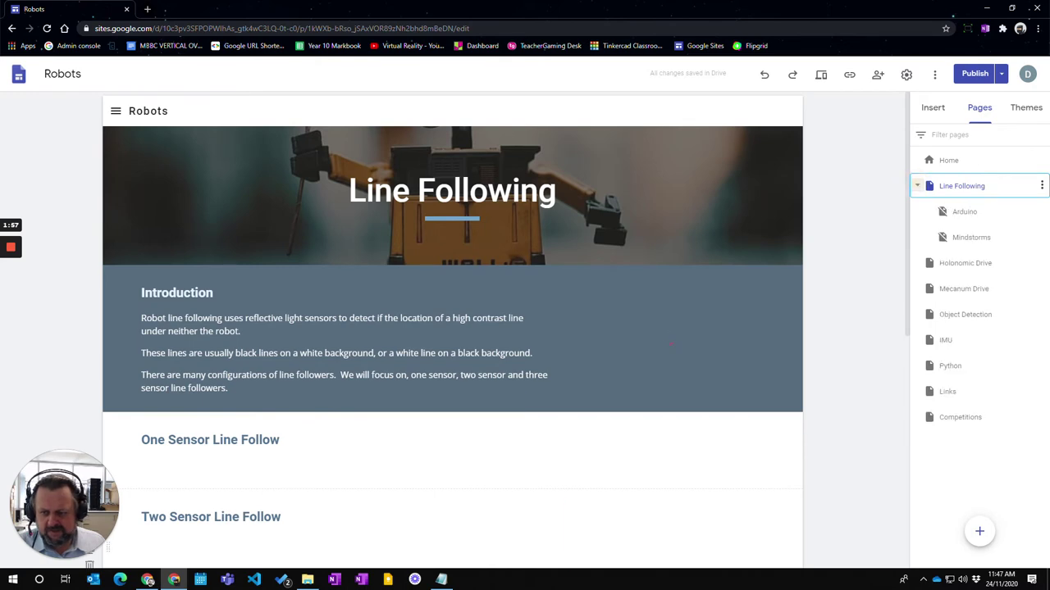
scroll(671, 354, down, 5)
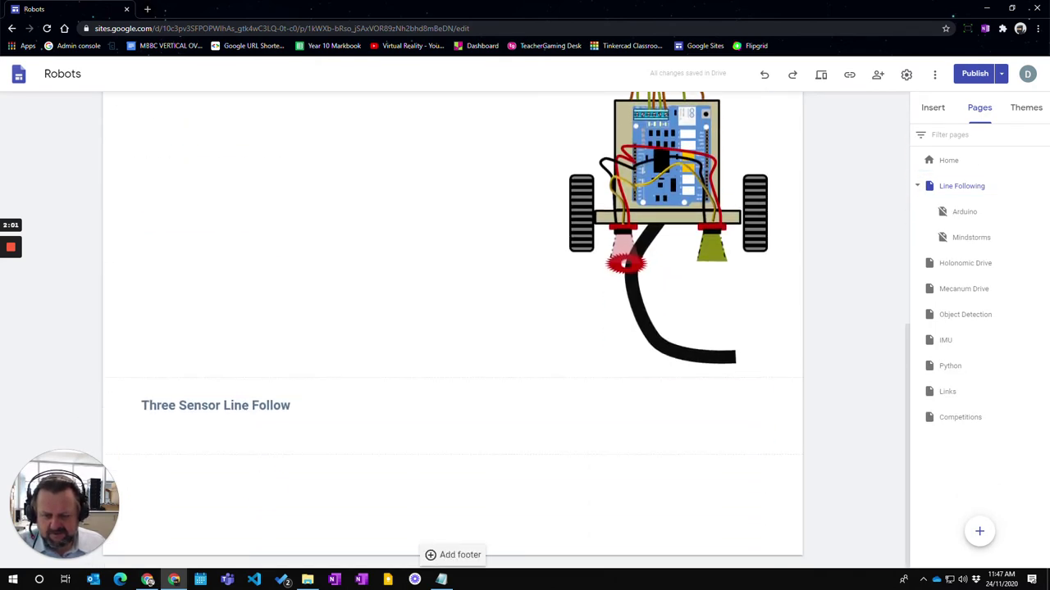
double_click(429, 498)
click(431, 498)
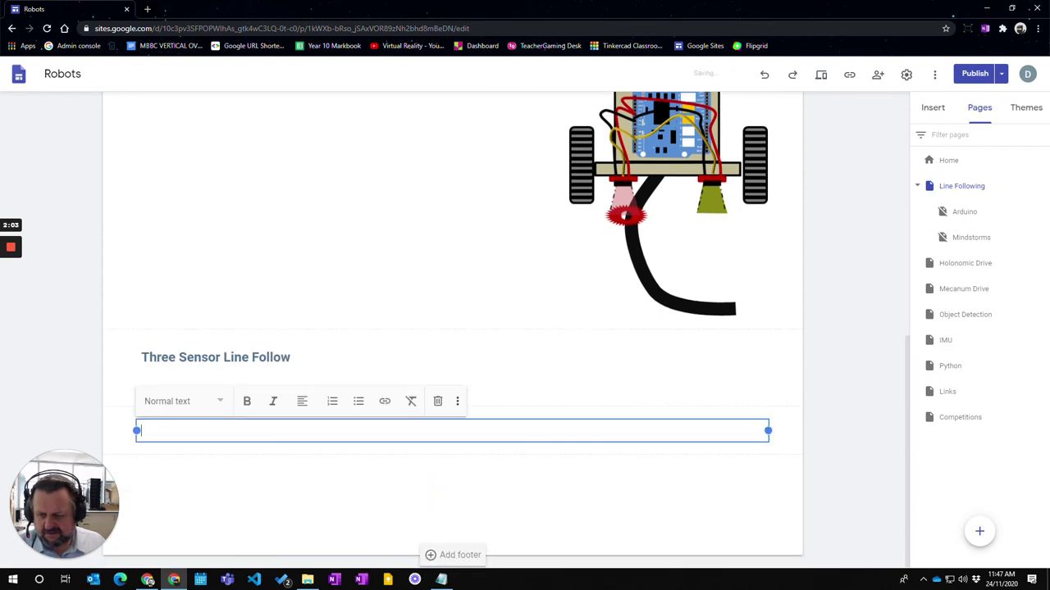
text(Five Sense)
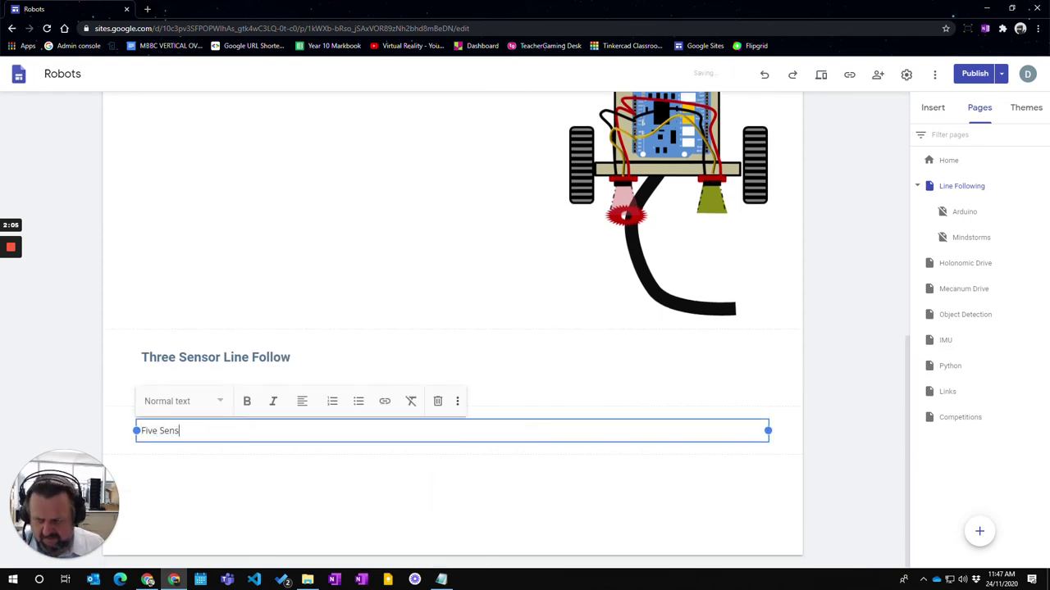
key(BackSpace)
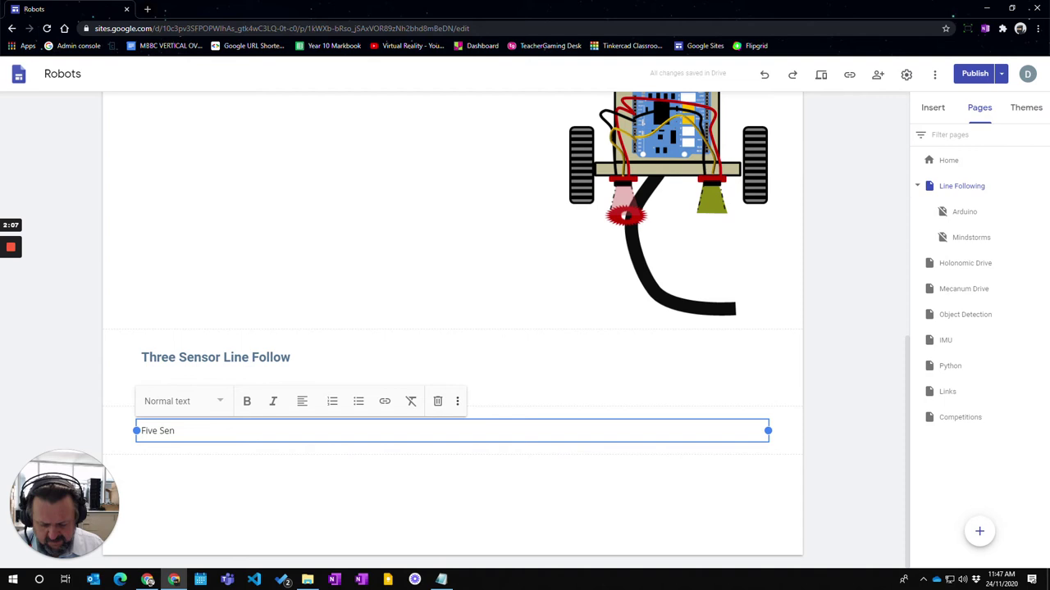
text(sor Line)
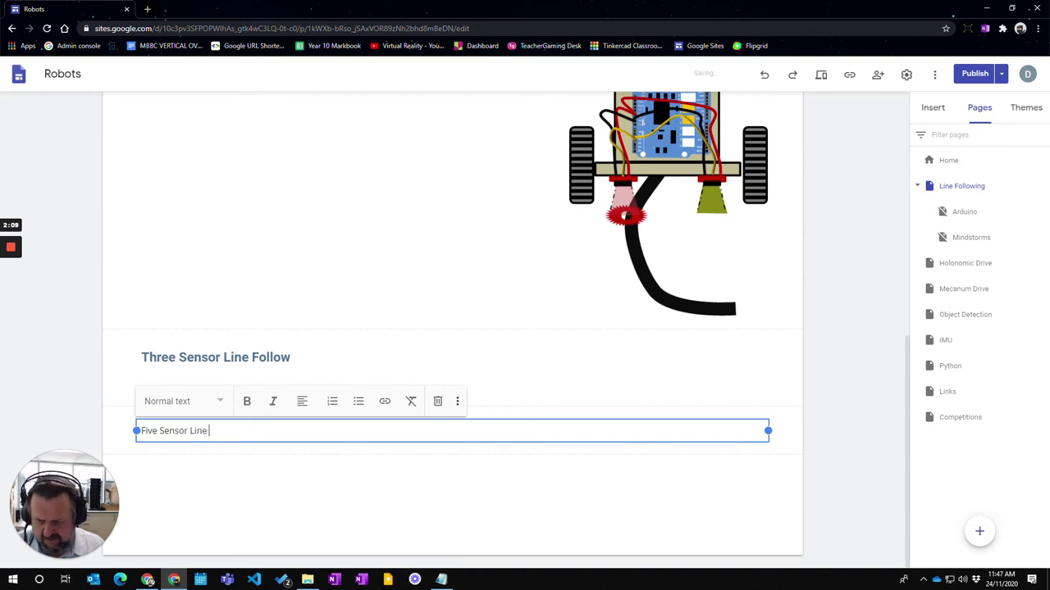
text( F)
key(BackSpace)
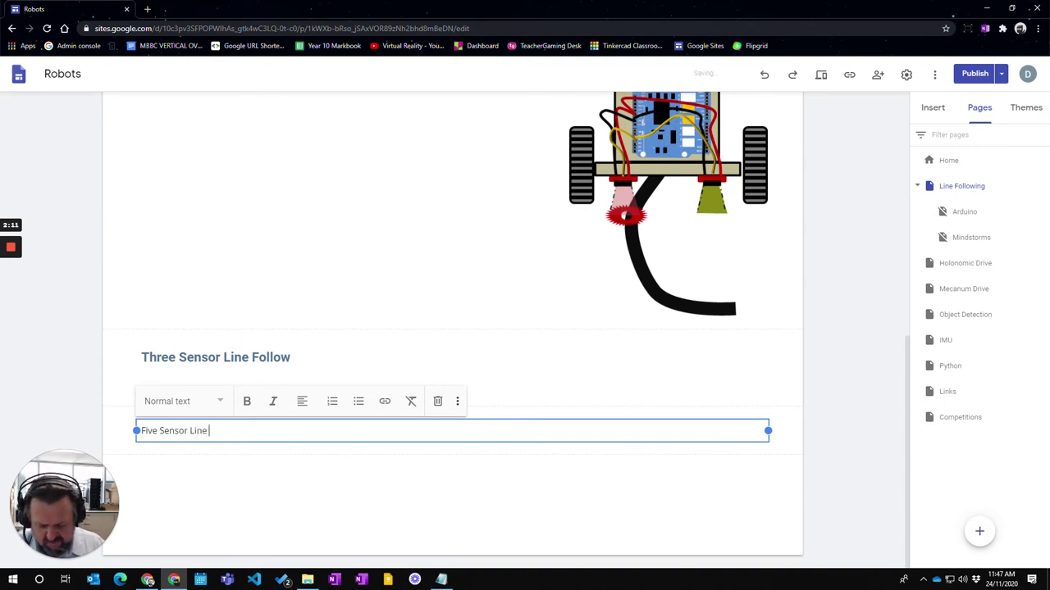
text(Follow)
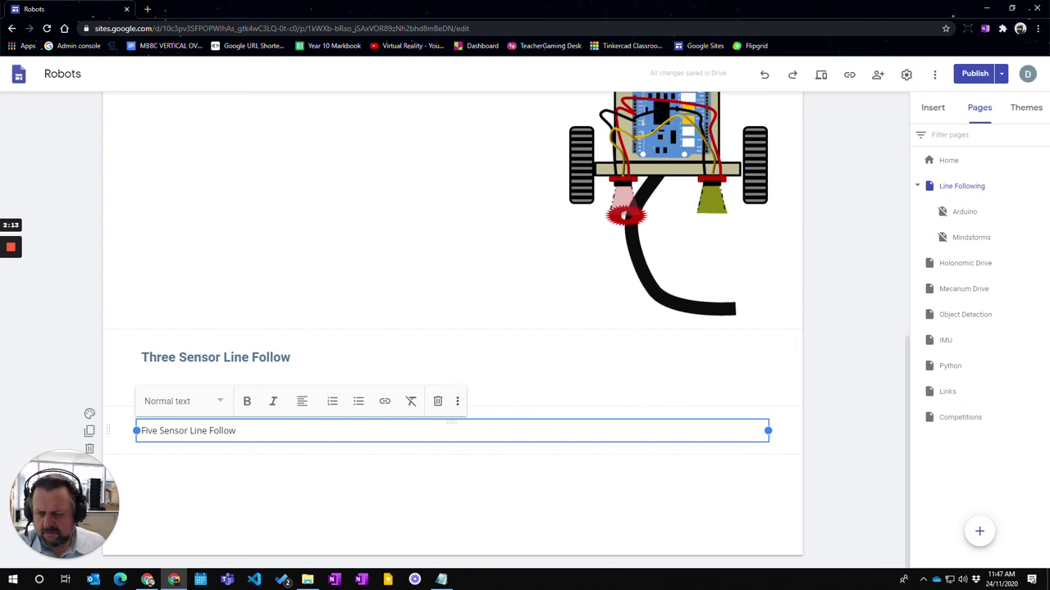
Apply the Heading style to the "Five Sensor Line Follow" text.
click(181, 401)
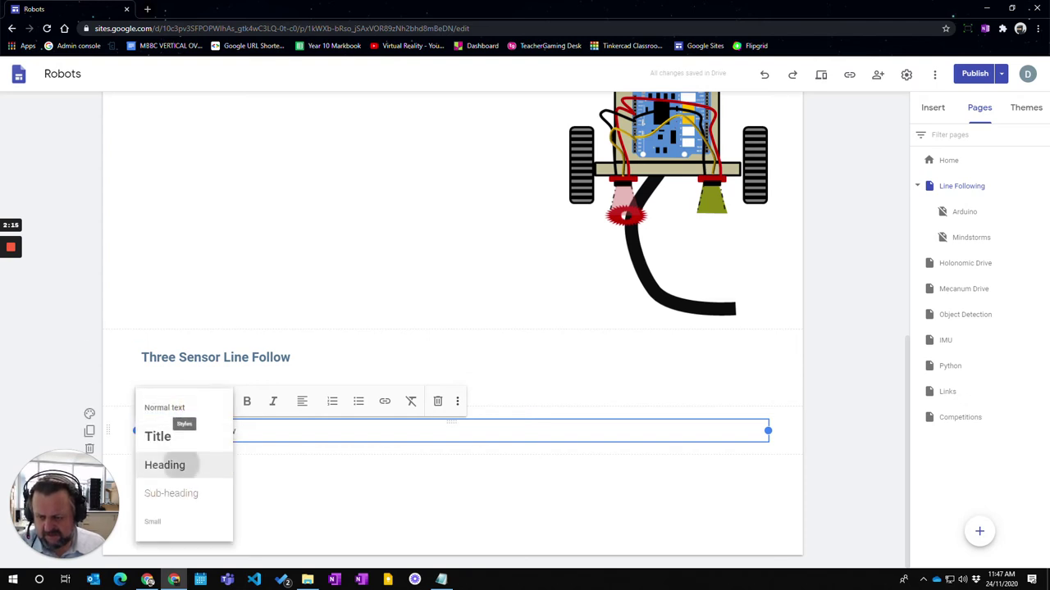
click(165, 465)
click(661, 525)
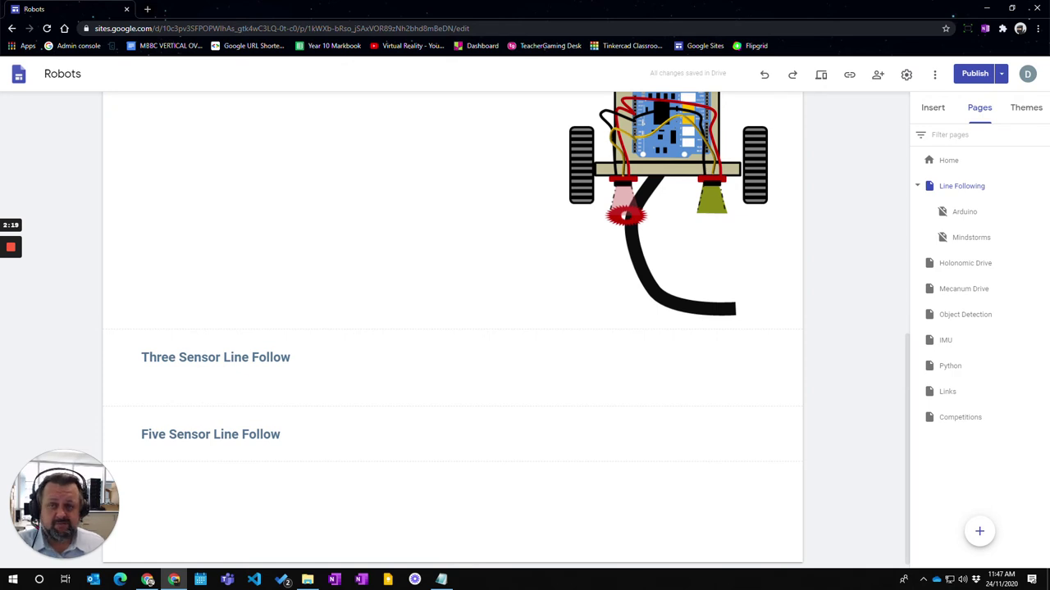
Review the draft Line Following page against the currently published version and publish the changes.
click(1001, 74)
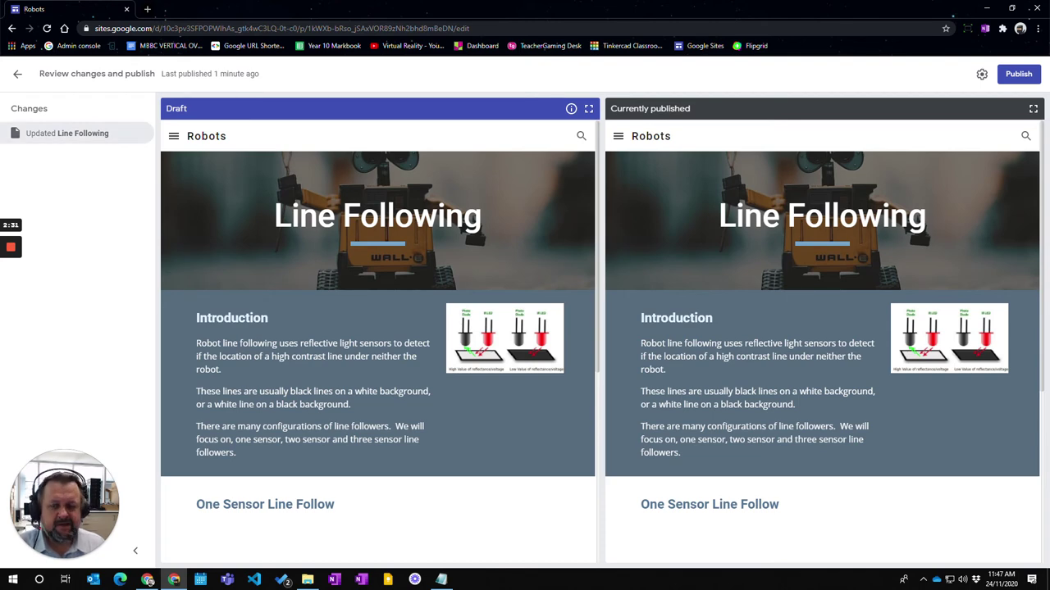
scroll(377, 345, down, 4)
scroll(822, 353, down, 3)
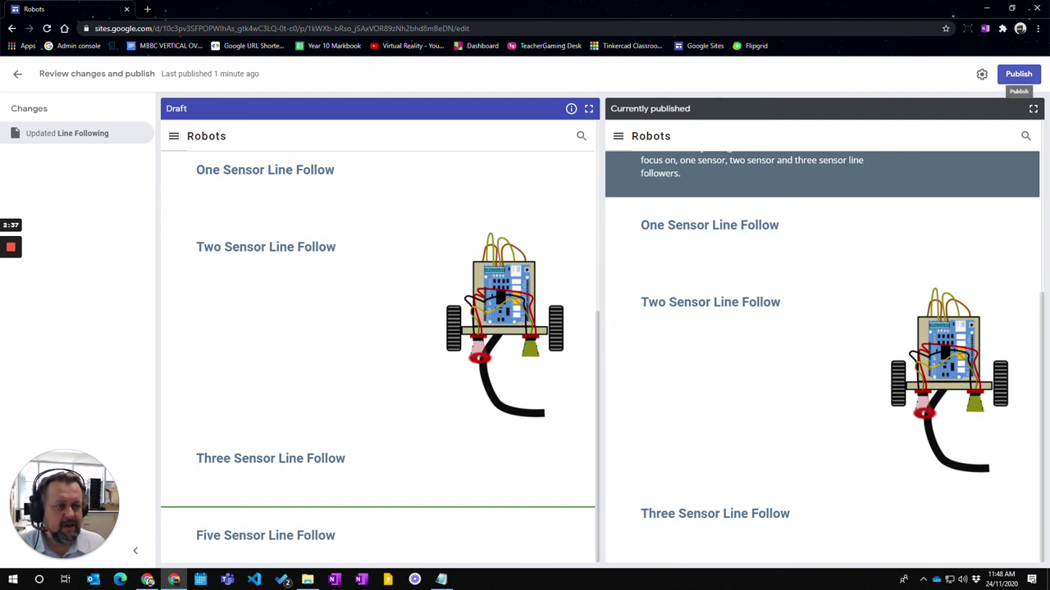
click(1018, 74)
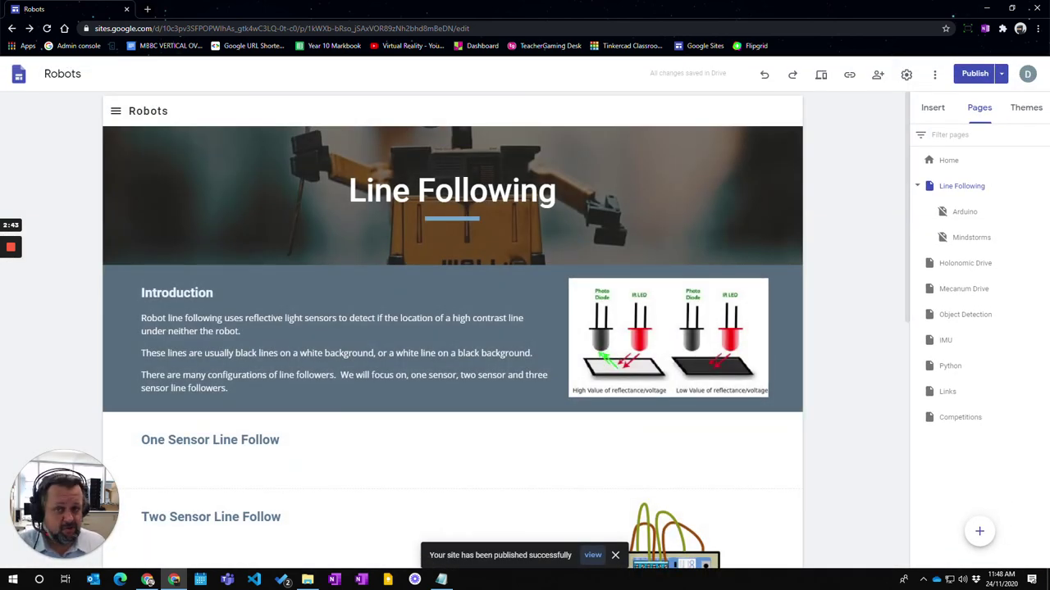
Unpublish the live Robots site and publish it again at the web address making-robots.
click(1001, 73)
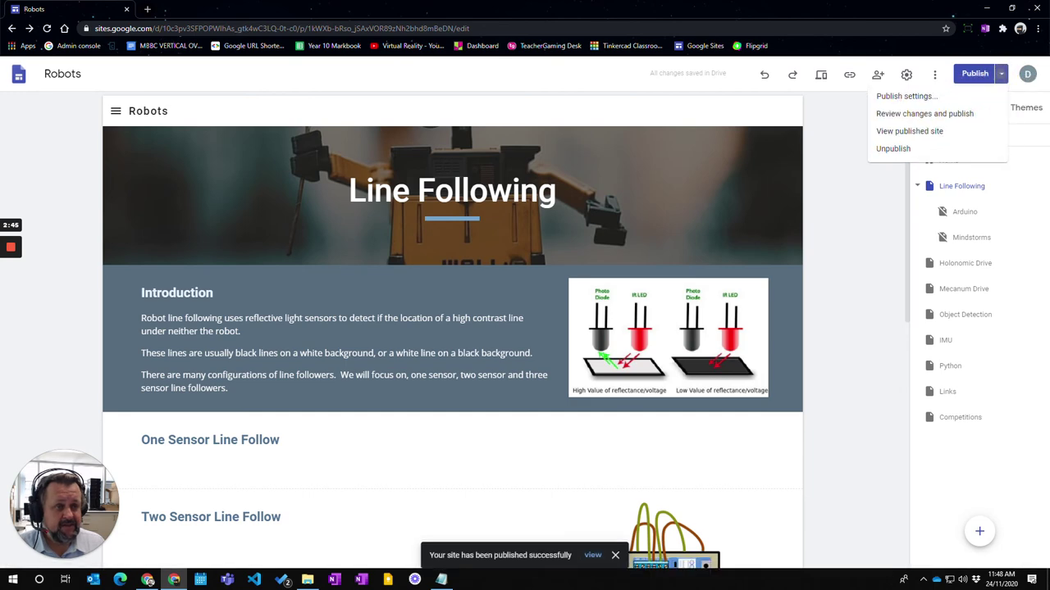
click(893, 149)
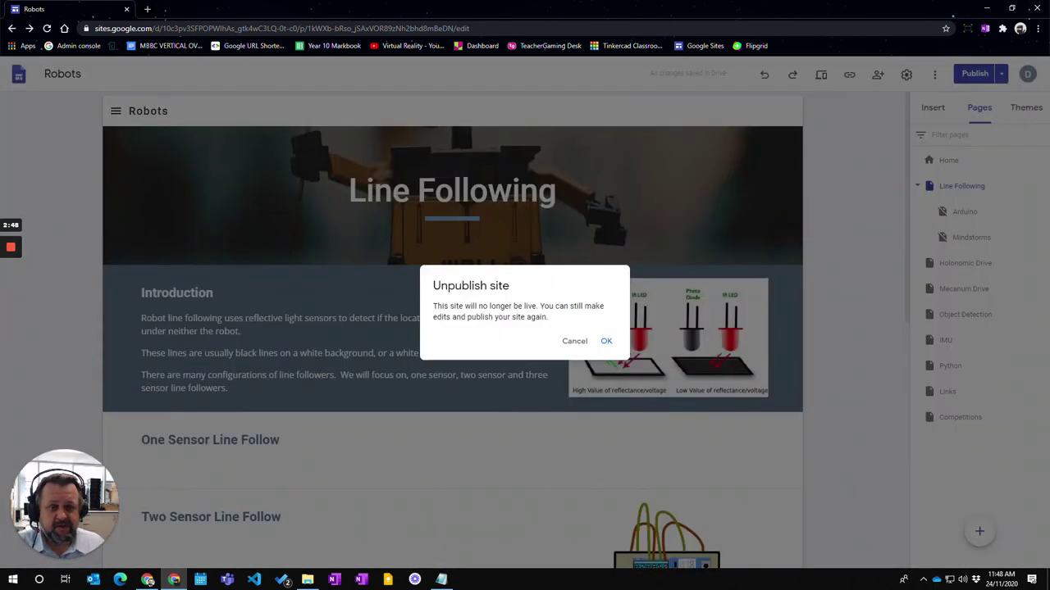
click(606, 341)
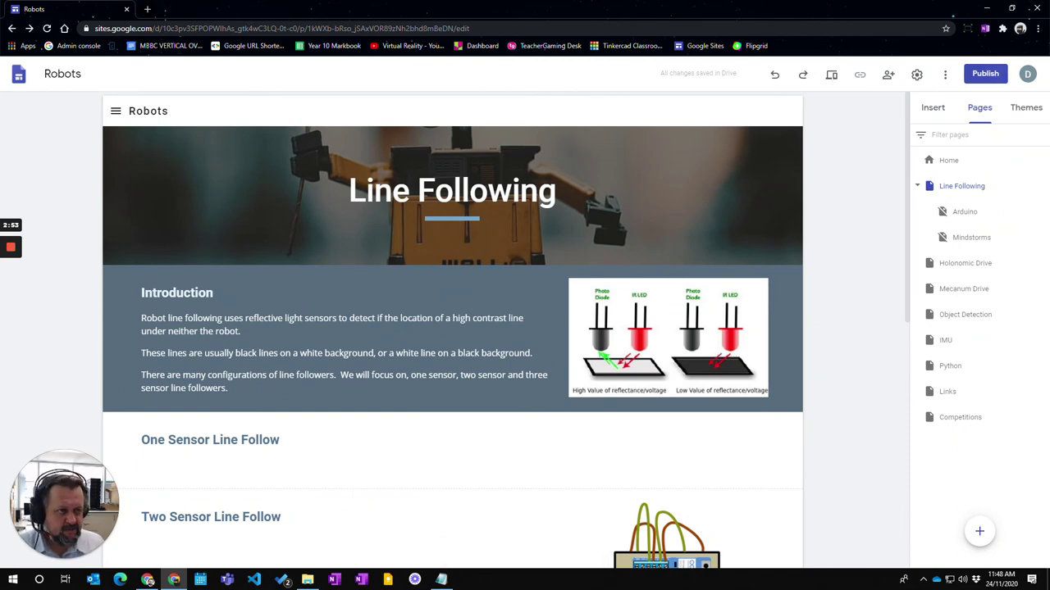
click(985, 74)
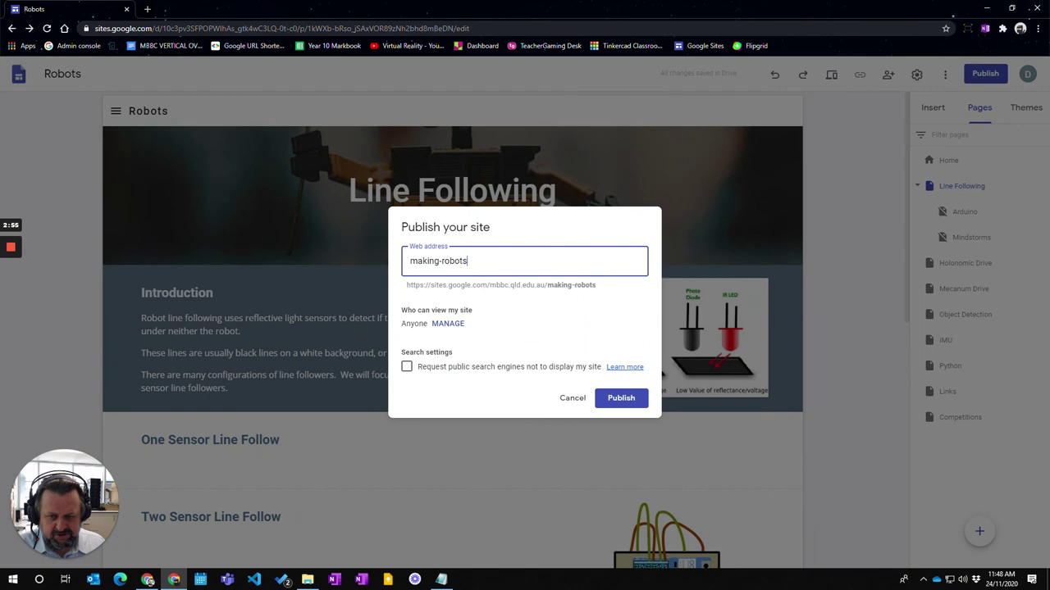
key(Return)
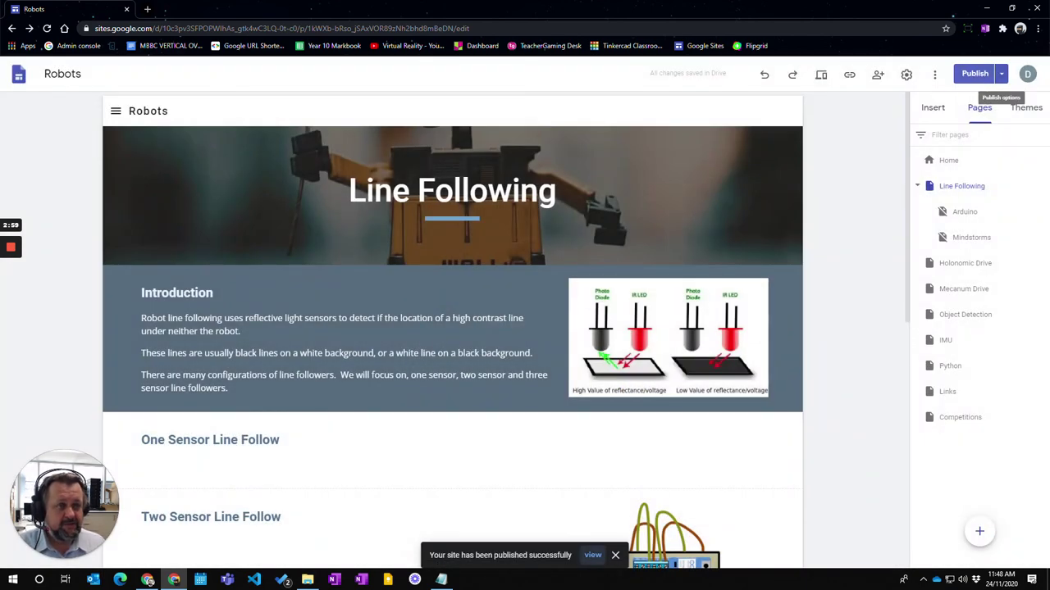
View the published site's Line Following page and select its full web address.
click(1000, 74)
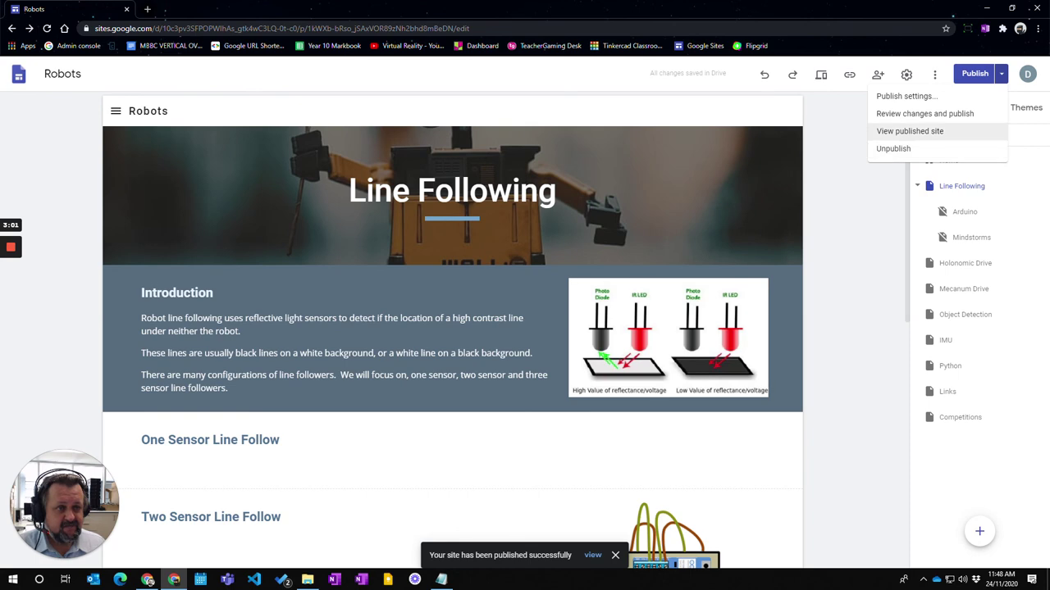
click(910, 131)
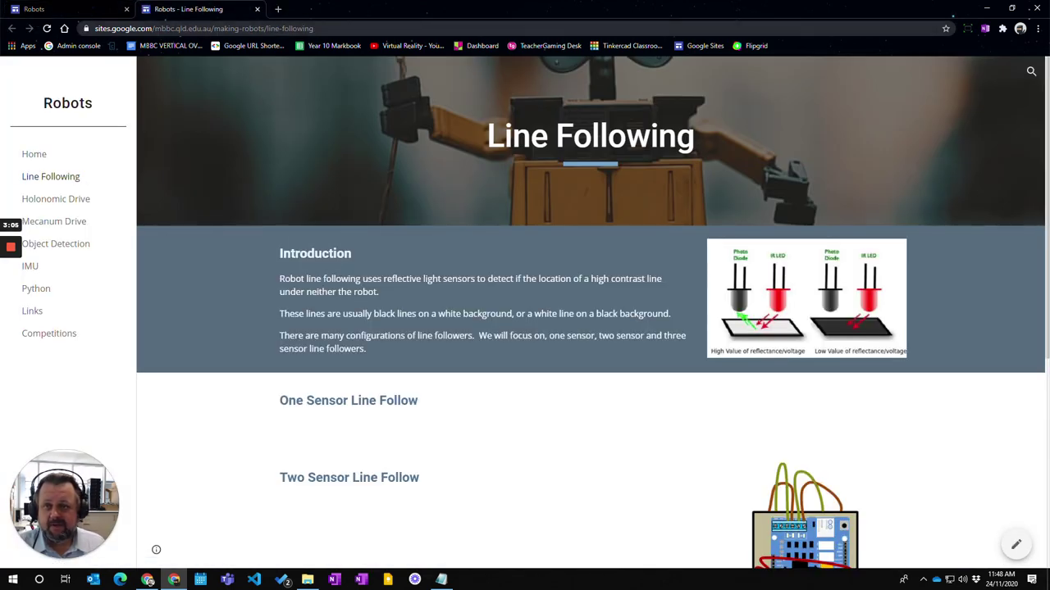
click(330, 24)
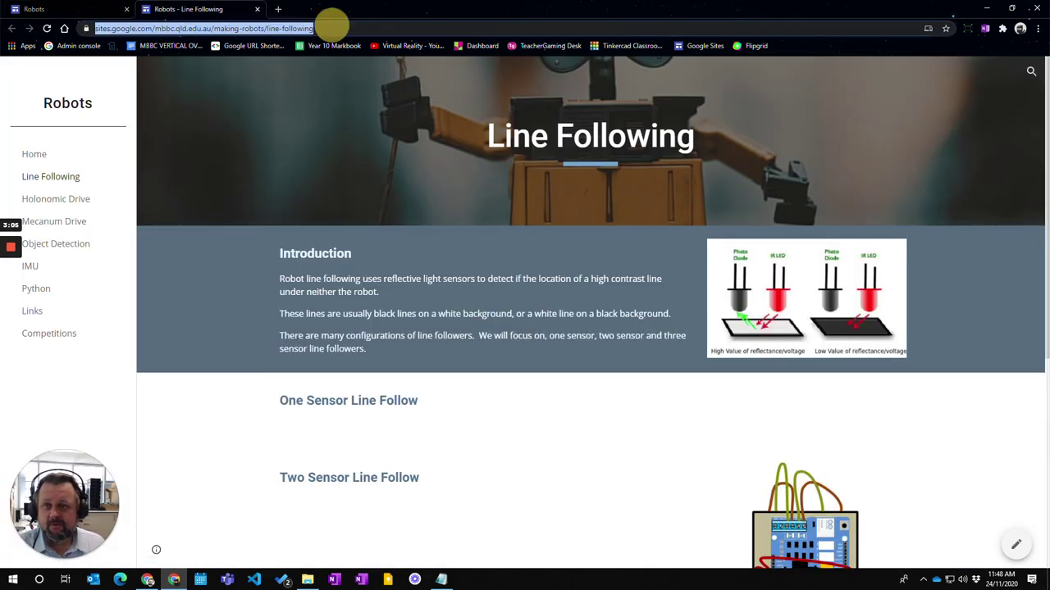